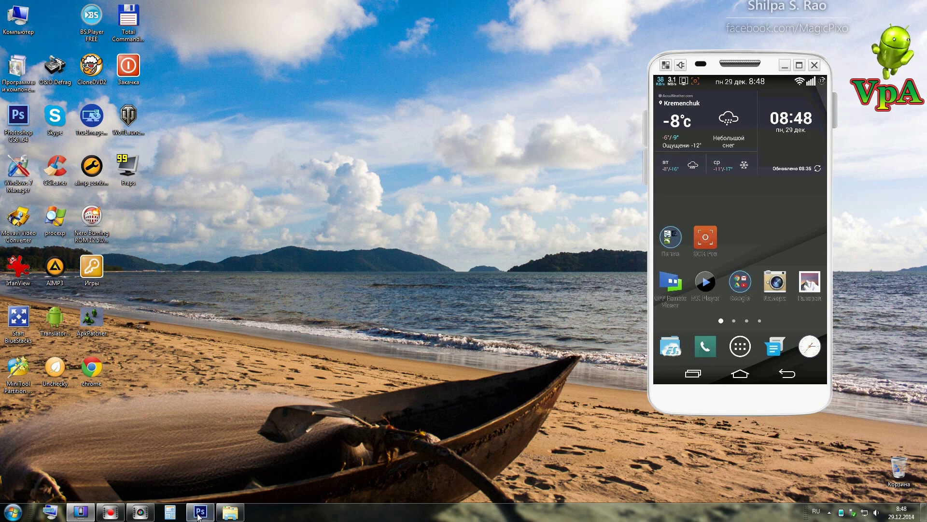
Step: Play the SCR_20141229_083649 screen recording from drive E:, and close the player and the file window
{"action": "mouse_move", "coordinate": [144, 517]}
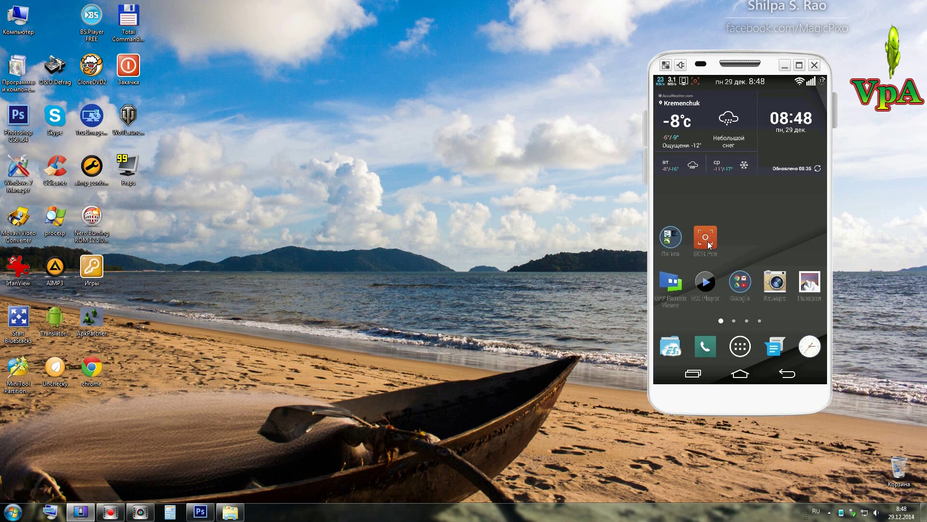
{"action": "left_click", "coordinate": [230, 512]}
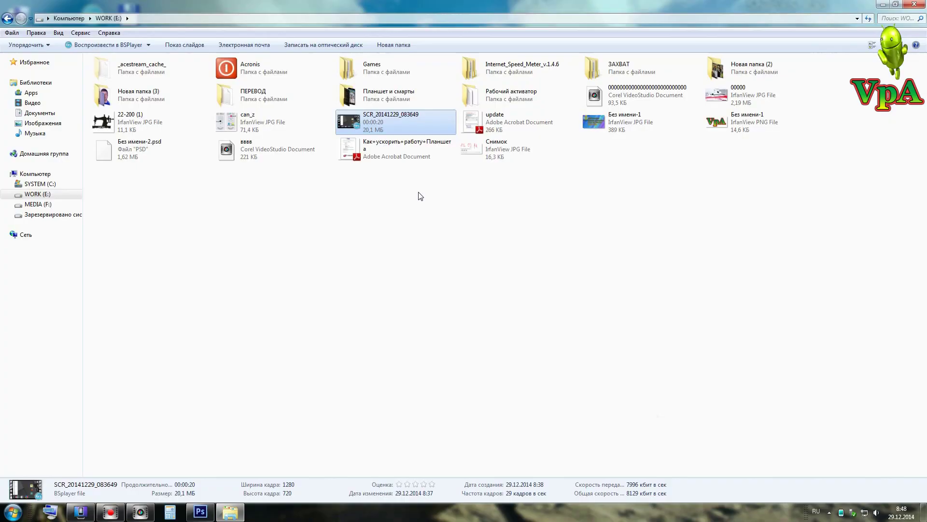
{"action": "double_click", "coordinate": [391, 127]}
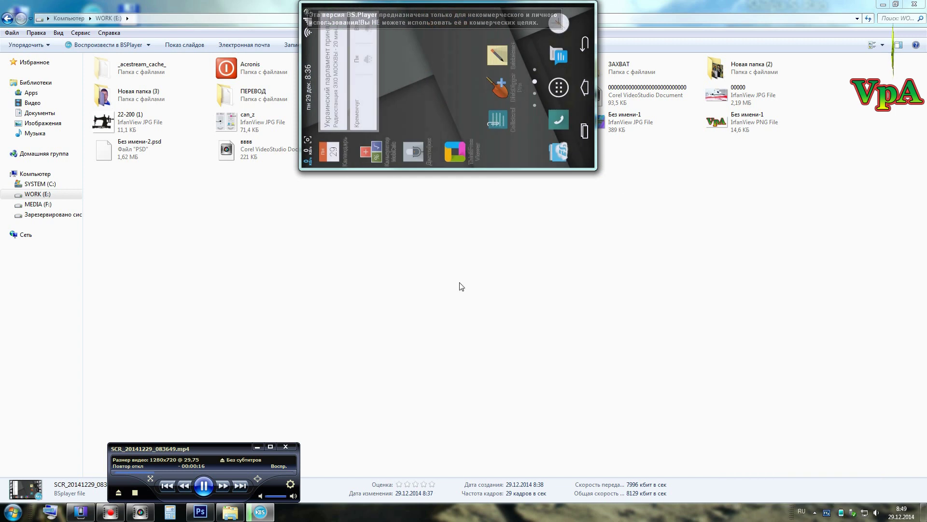
{"action": "left_click", "coordinate": [285, 446]}
{"action": "left_click", "coordinate": [914, 4]}
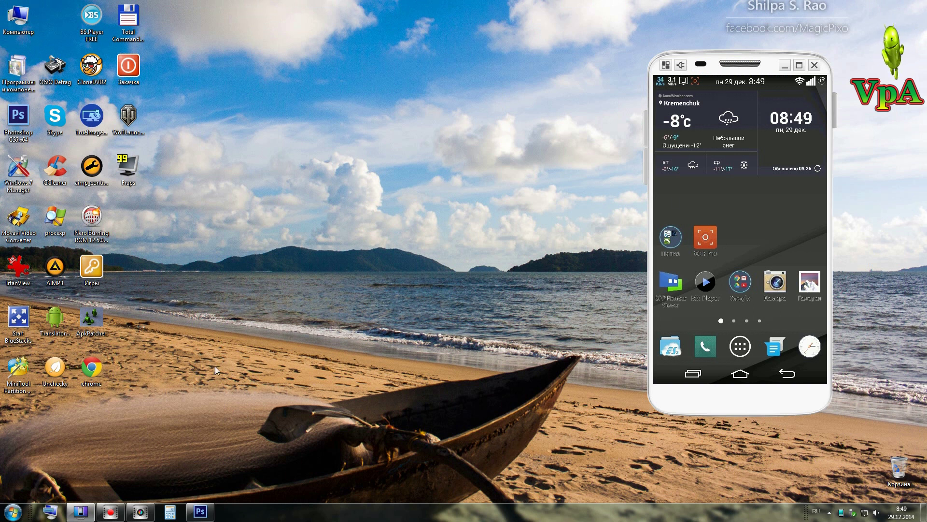
Step: Switch to Photoshop and place the phone mock-up on the left half of the moonlit sea image 41160988.jpg
{"action": "left_click", "coordinate": [200, 512]}
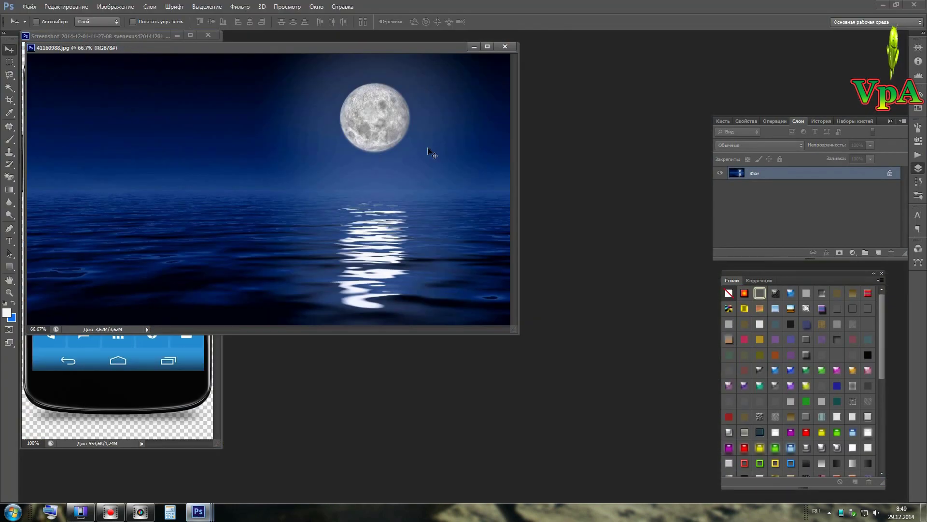
{"action": "left_click_drag", "start_coordinate": [388, 48], "coordinate": [601, 40]}
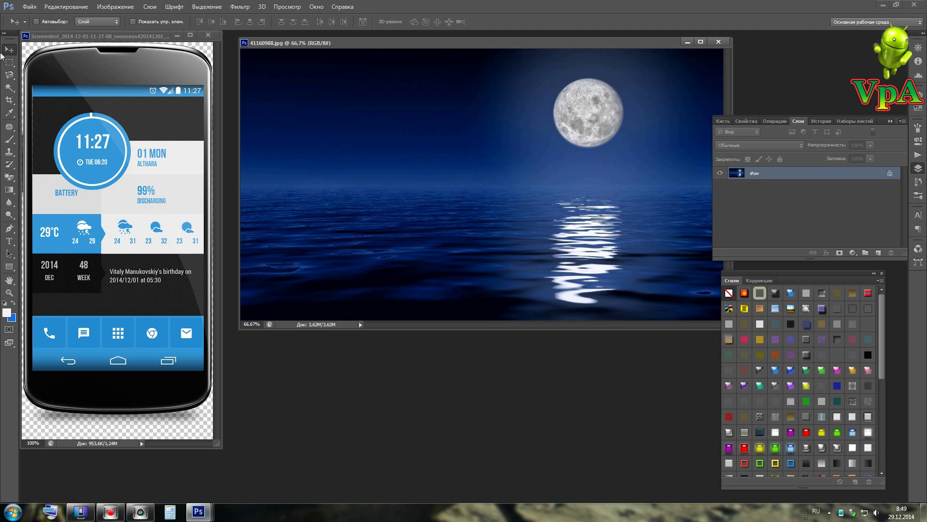
{"action": "left_click", "coordinate": [116, 73]}
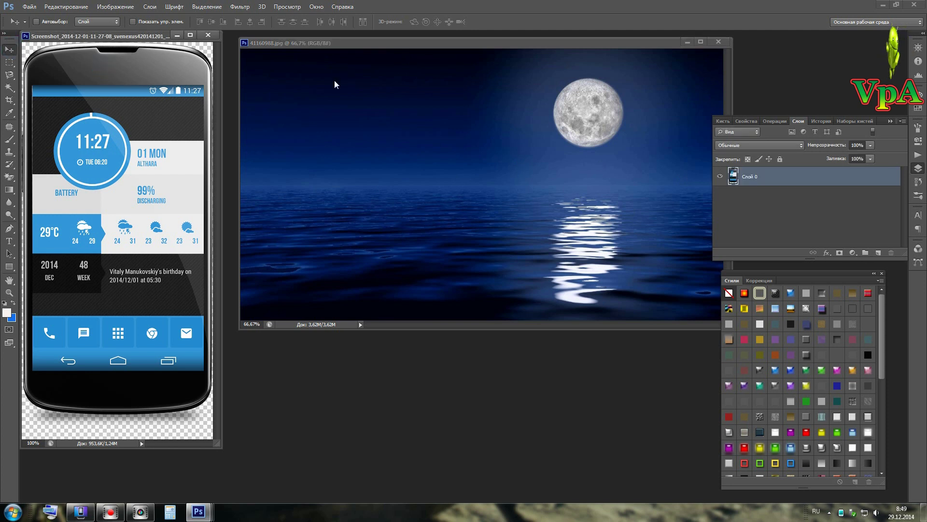
{"action": "left_click_drag", "start_coordinate": [85, 62], "coordinate": [380, 87]}
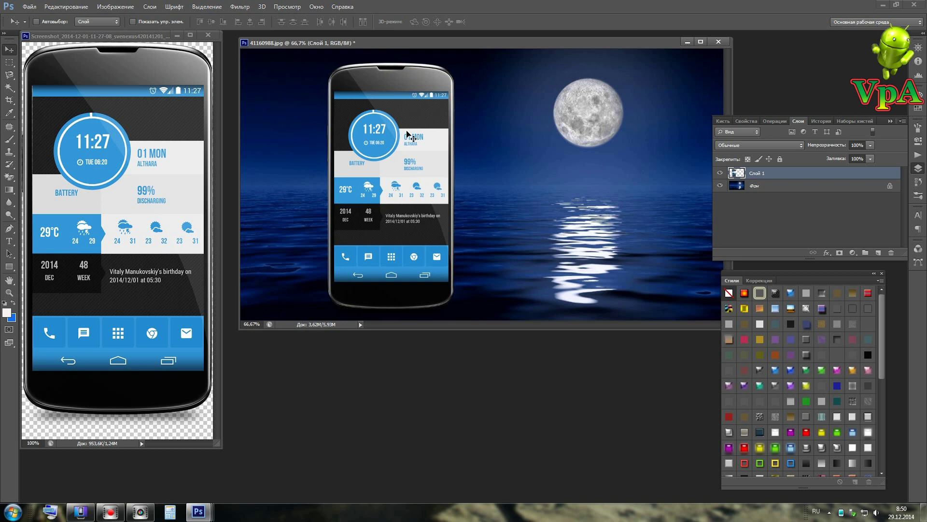
{"action": "left_click_drag", "start_coordinate": [377, 82], "coordinate": [376, 83]}
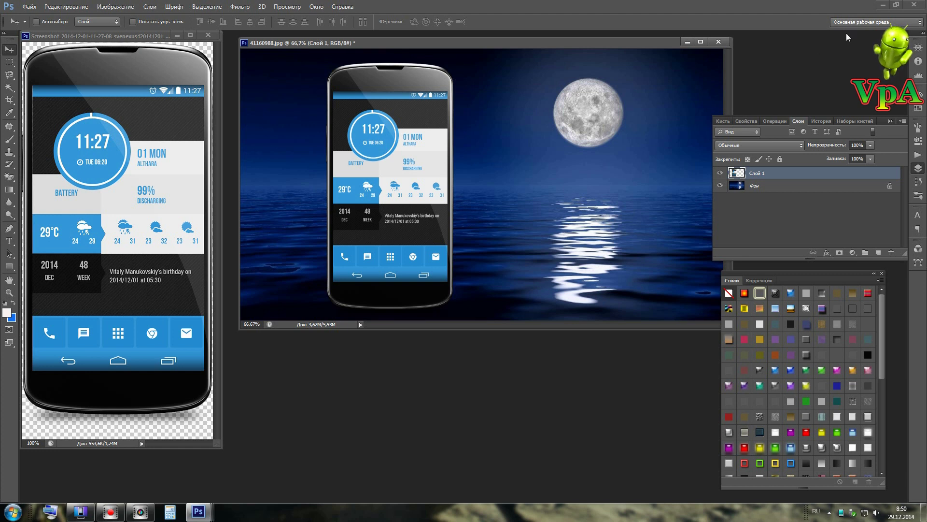
Step: Minimize Photoshop and close the phone screen mirroring window on the desktop
{"action": "left_click", "coordinate": [883, 6]}
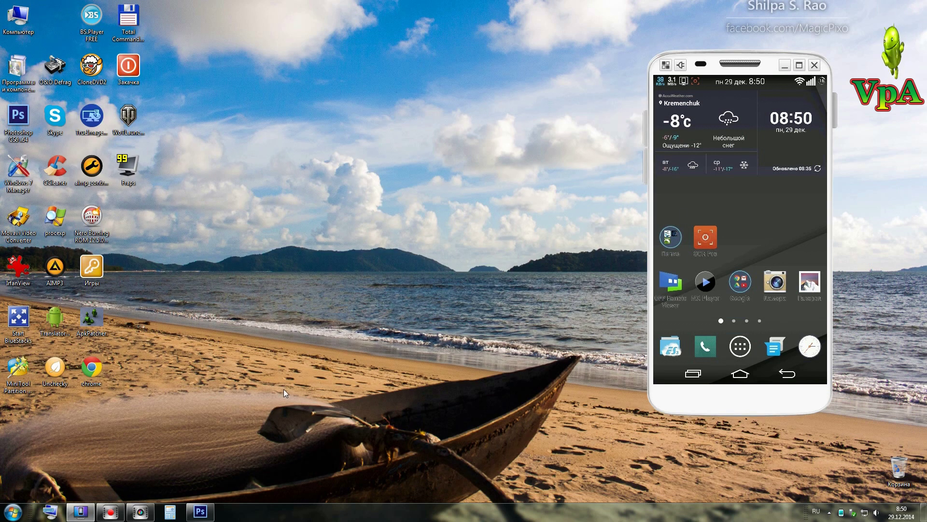
{"action": "left_click", "coordinate": [814, 65]}
{"action": "left_click", "coordinate": [751, 261]}
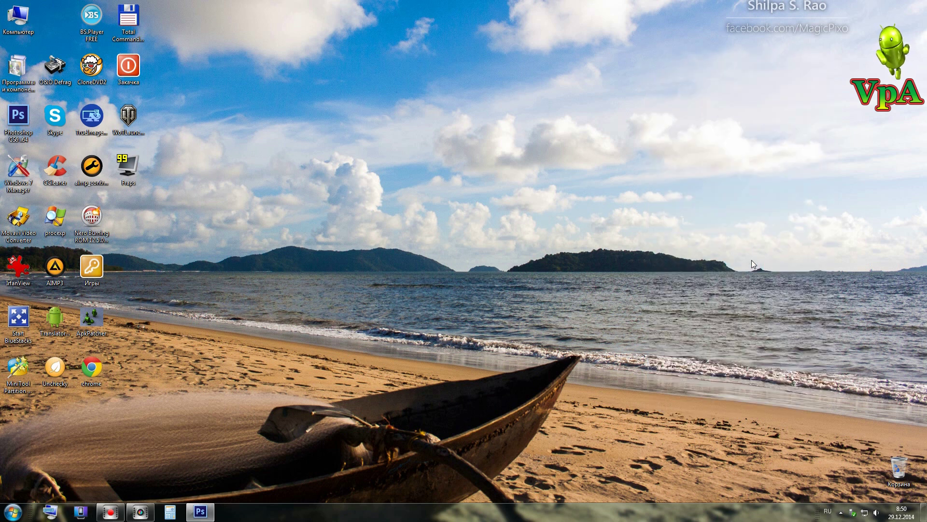
Step: Switch to Corel VideoStudio X7 and preview the phone frame, blue background and screen recording from library Folder (3)
{"action": "left_click", "coordinate": [140, 512]}
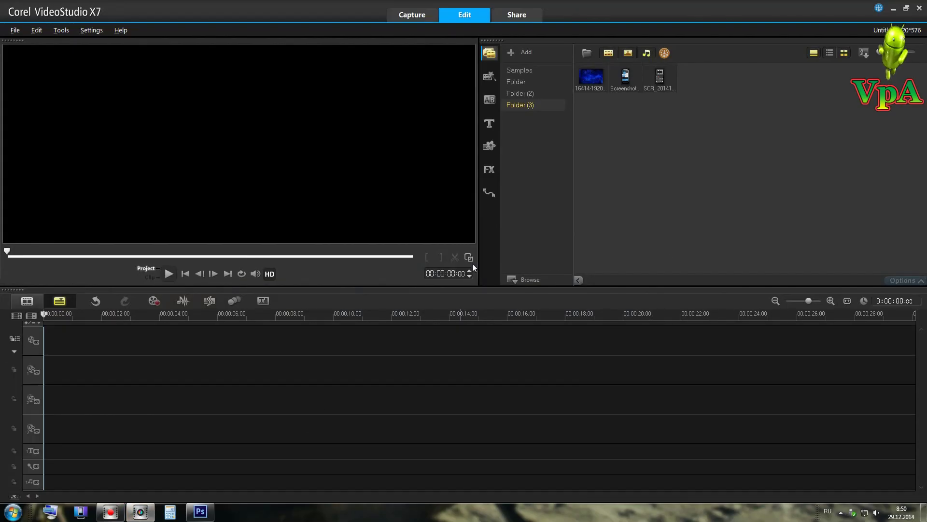
{"action": "left_click", "coordinate": [630, 85]}
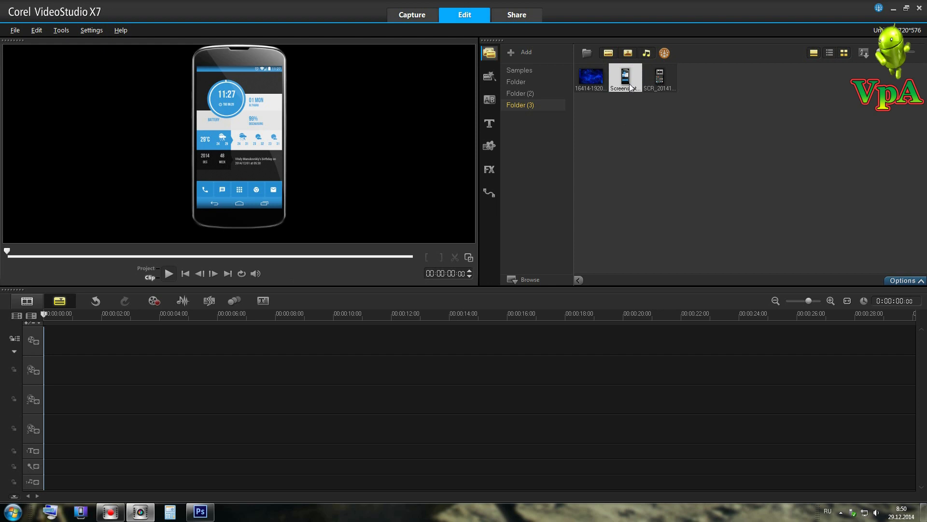
{"action": "left_click", "coordinate": [593, 83]}
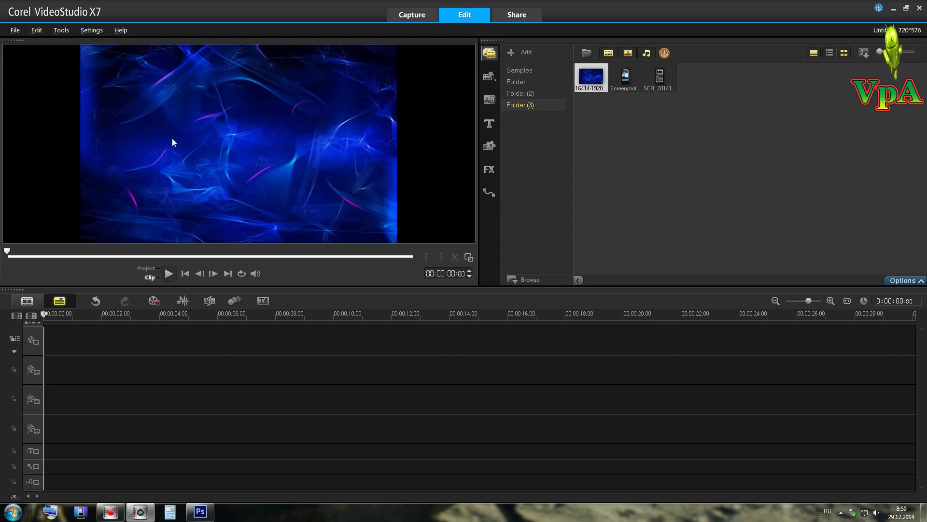
{"action": "left_click", "coordinate": [667, 91]}
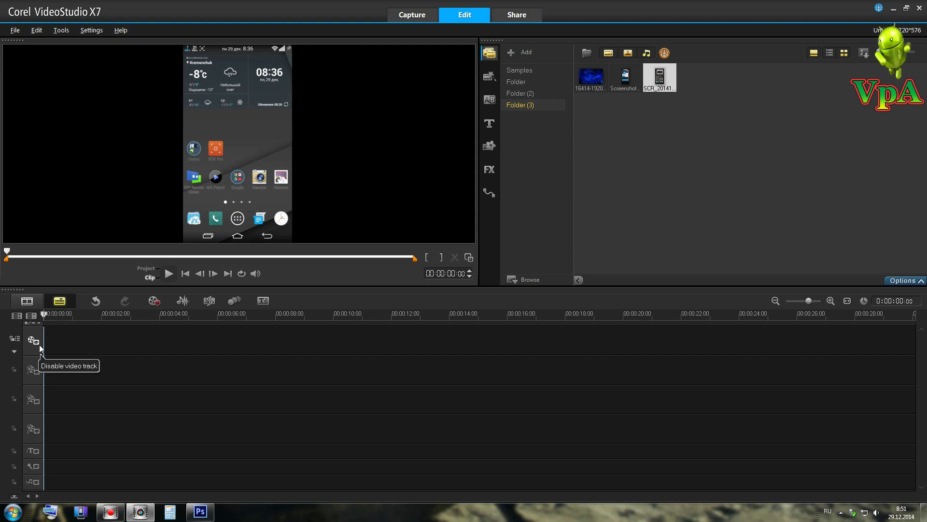
Step: Place the blue background on the video track, the phone frame on the first overlay track and the screen recording on the second
{"action": "left_click", "coordinate": [592, 83]}
{"action": "left_click_drag", "start_coordinate": [590, 79], "coordinate": [116, 343]}
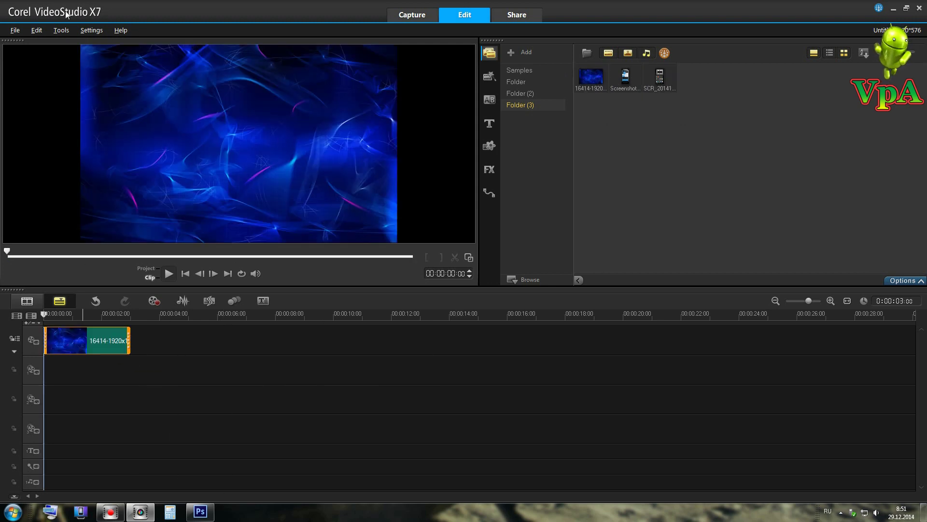
{"action": "left_click_drag", "start_coordinate": [625, 77], "coordinate": [45, 374]}
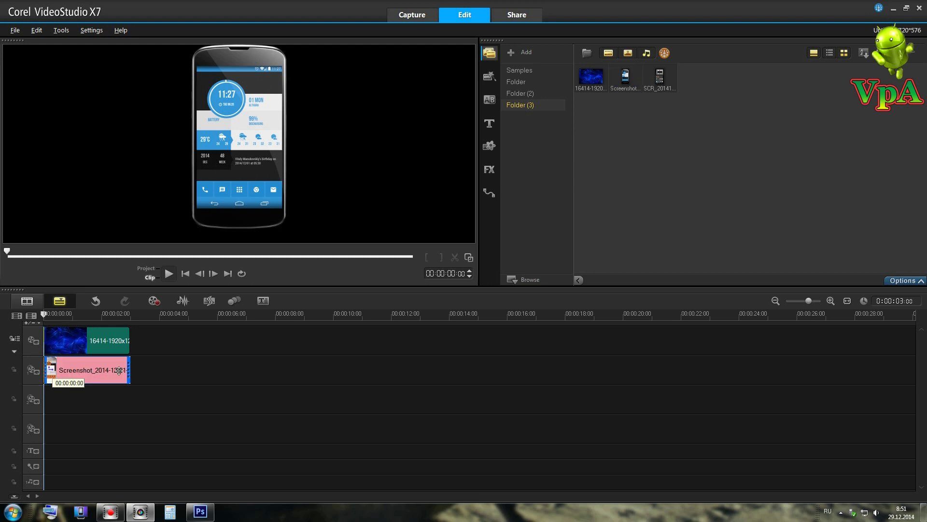
{"action": "left_click_drag", "start_coordinate": [660, 76], "coordinate": [45, 396]}
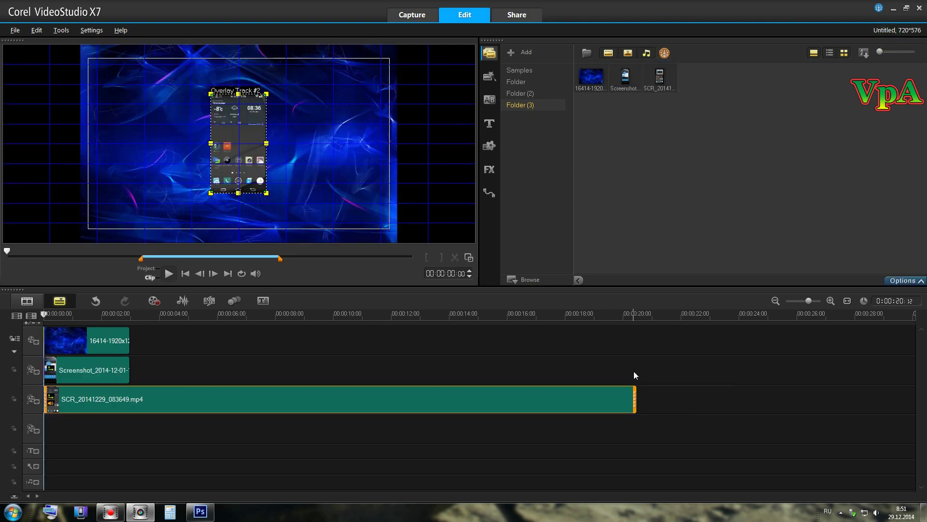
Step: Extend the background and phone frame clips on the timeline to the end of the screen recording
{"action": "left_click", "coordinate": [107, 337]}
{"action": "left_click_drag", "start_coordinate": [129, 341], "coordinate": [638, 401]}
{"action": "left_click", "coordinate": [99, 371]}
{"action": "left_click_drag", "start_coordinate": [129, 371], "coordinate": [635, 392]}
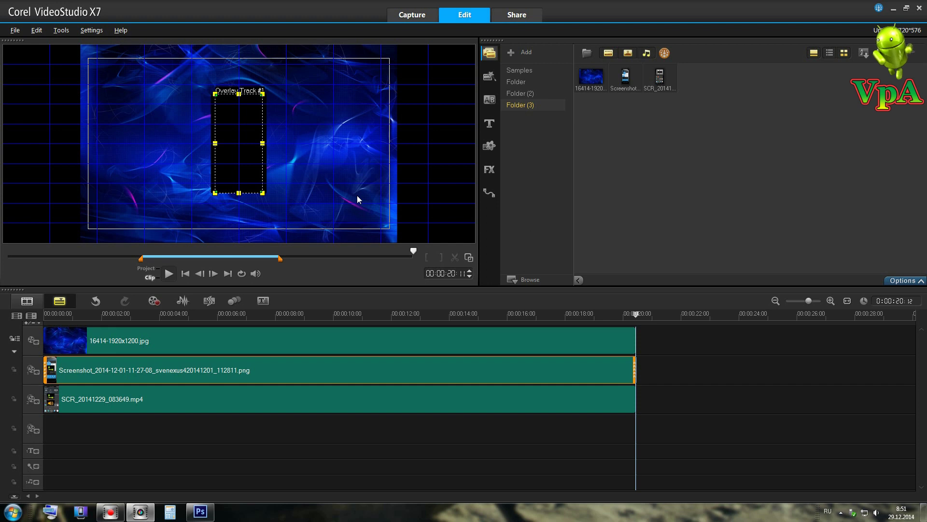
Step: Check the combined project in the preview, and inspect the background and phone frame clips individually
{"action": "left_click", "coordinate": [145, 268]}
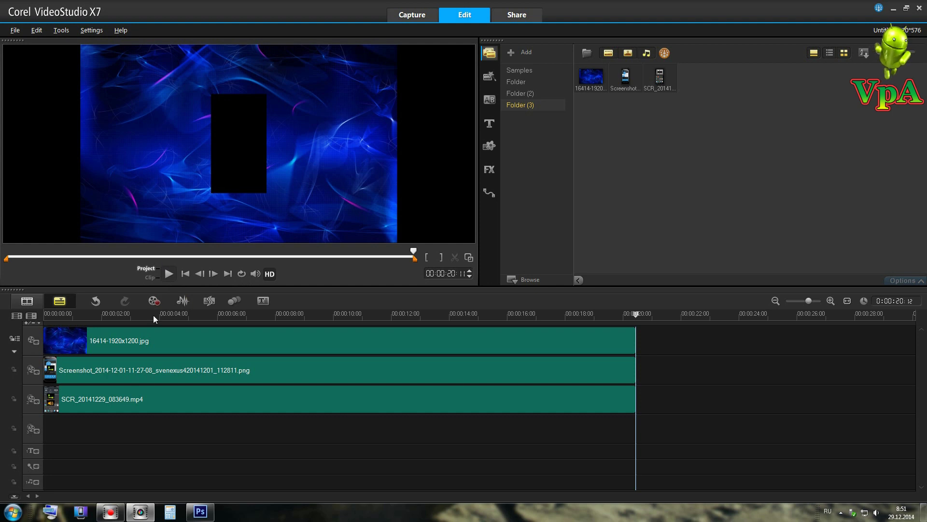
{"action": "left_click", "coordinate": [146, 342]}
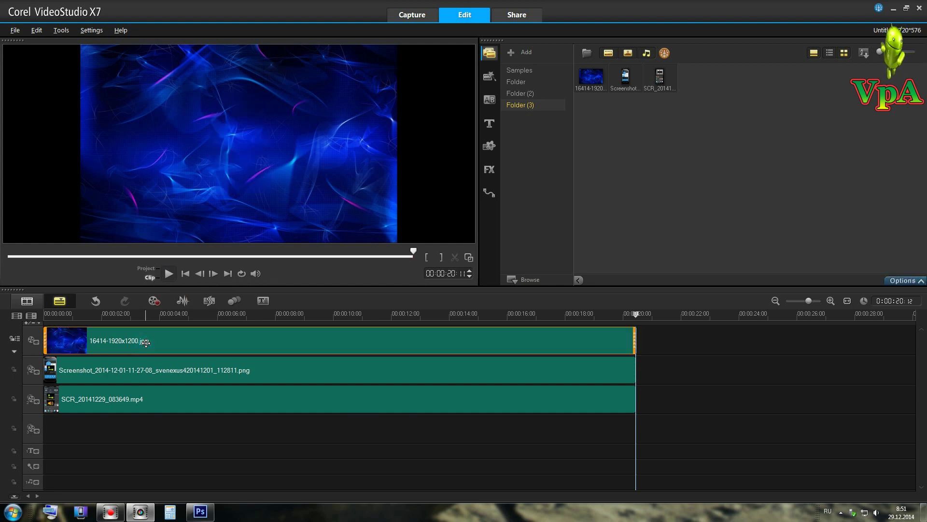
{"action": "left_click", "coordinate": [106, 370]}
Step: Move the screen recording overlay to the left of the phone frame and slightly enlarge the phone frame
{"action": "left_click", "coordinate": [93, 401]}
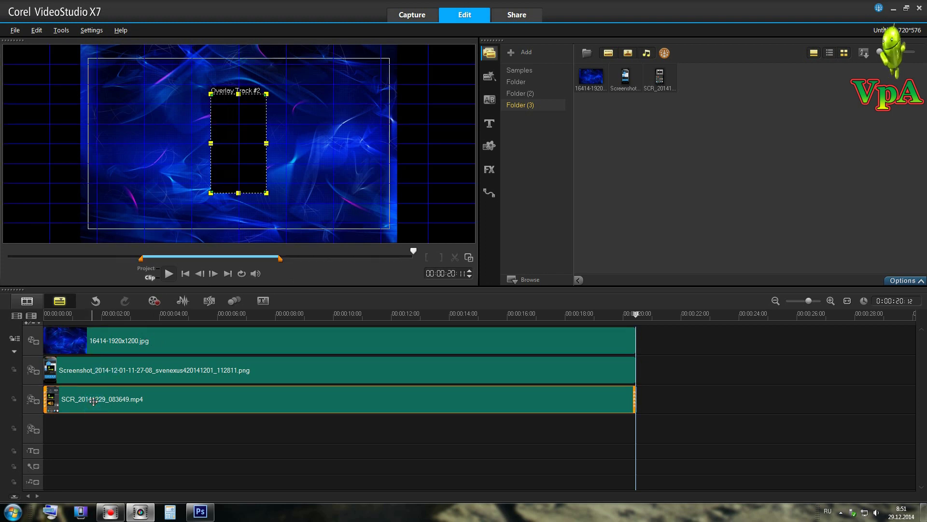
{"action": "left_click_drag", "start_coordinate": [242, 147], "coordinate": [150, 127]}
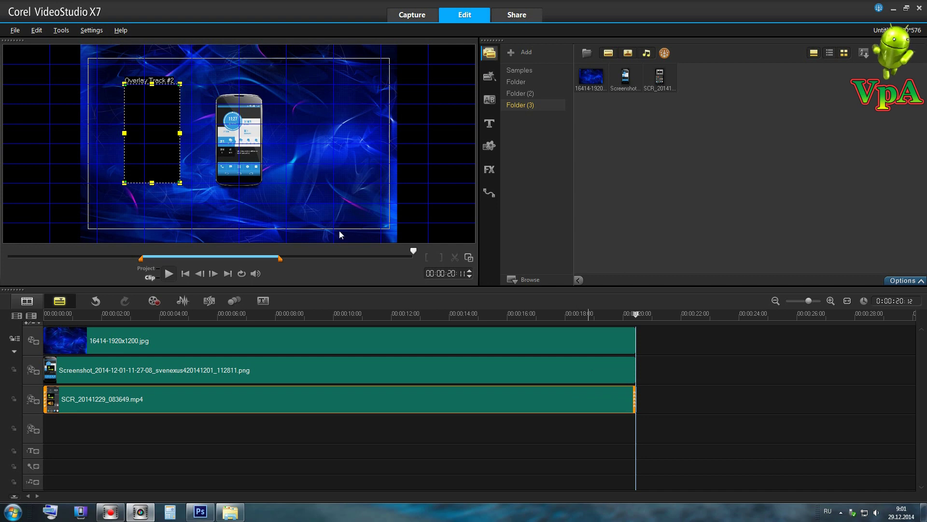
{"action": "left_click", "coordinate": [123, 376]}
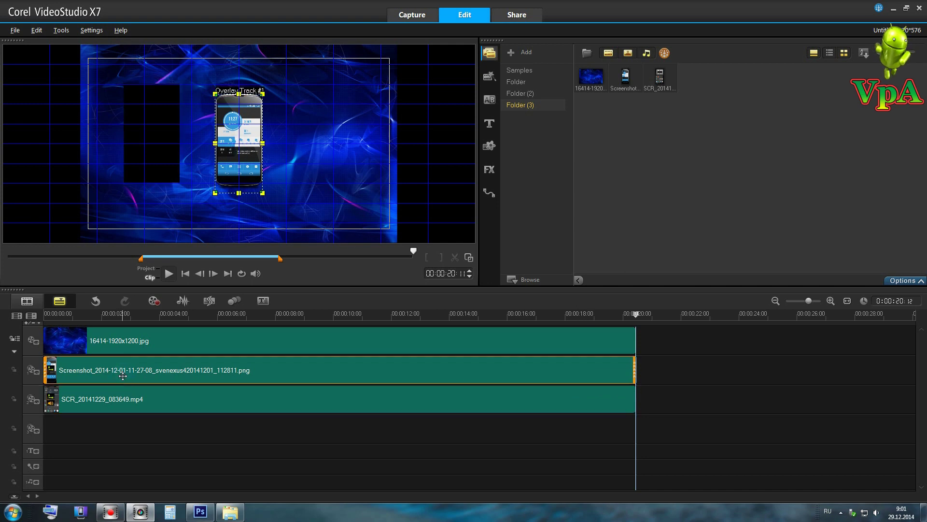
{"action": "left_click_drag", "start_coordinate": [263, 94], "coordinate": [271, 77]}
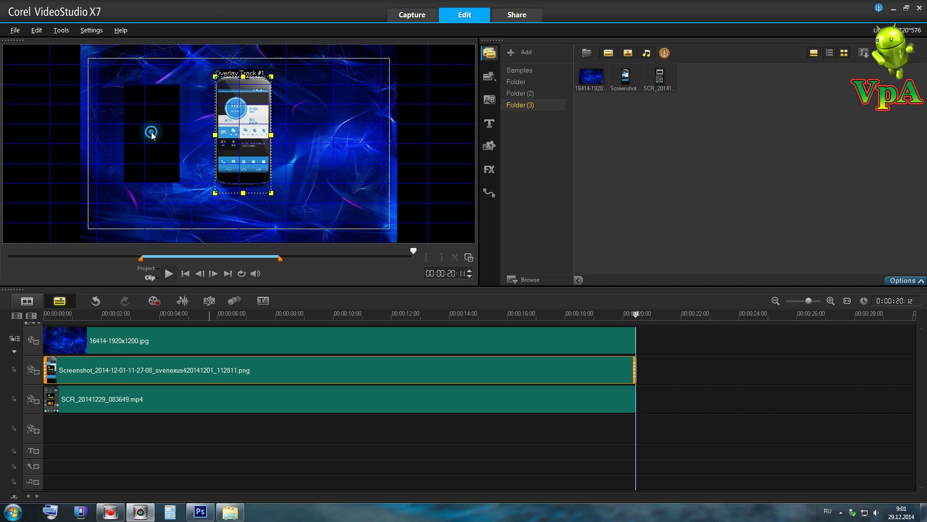
Step: Move the screen recording overlay back over the phone frame and shrink it to fit inside the phone's display
{"action": "left_click", "coordinate": [100, 401]}
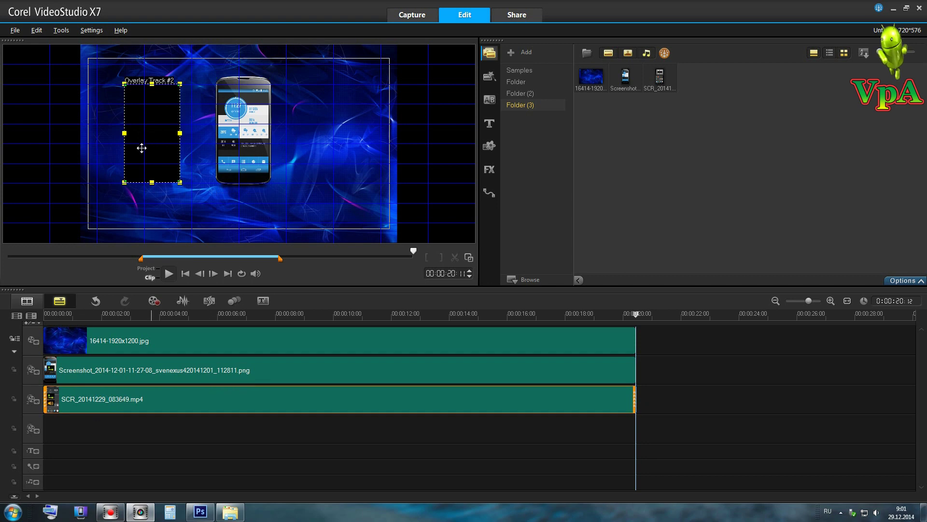
{"action": "left_click_drag", "start_coordinate": [142, 142], "coordinate": [230, 144]}
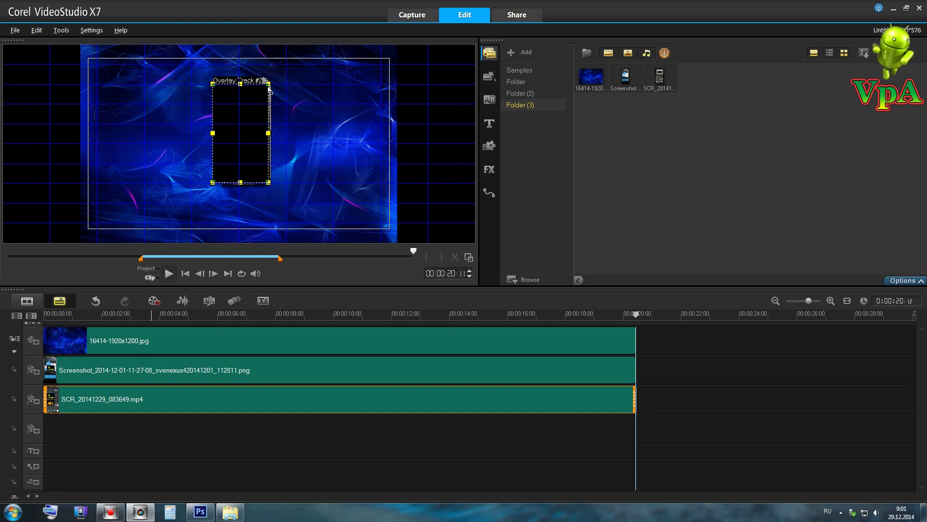
{"action": "left_click_drag", "start_coordinate": [265, 81], "coordinate": [259, 102]}
{"action": "left_click_drag", "start_coordinate": [229, 141], "coordinate": [238, 134]}
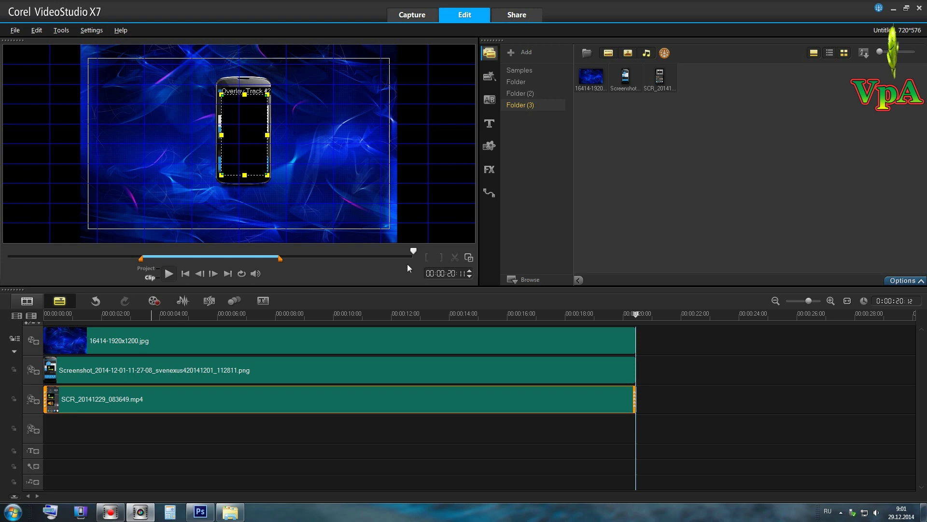
Step: Enlarge the preview and stretch the recording overlay to the phone display's upper-left corner and right edge
{"action": "left_click", "coordinate": [468, 258]}
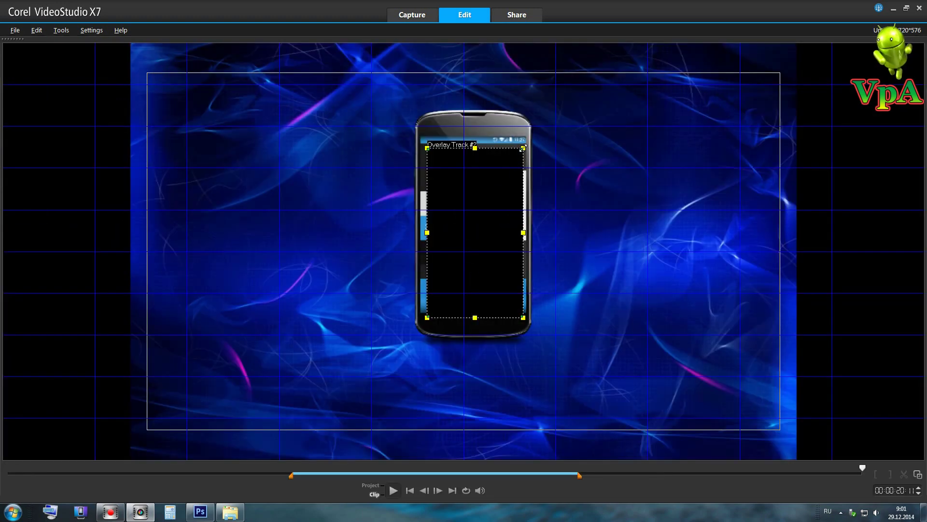
{"action": "left_click_drag", "start_coordinate": [428, 149], "coordinate": [420, 143]}
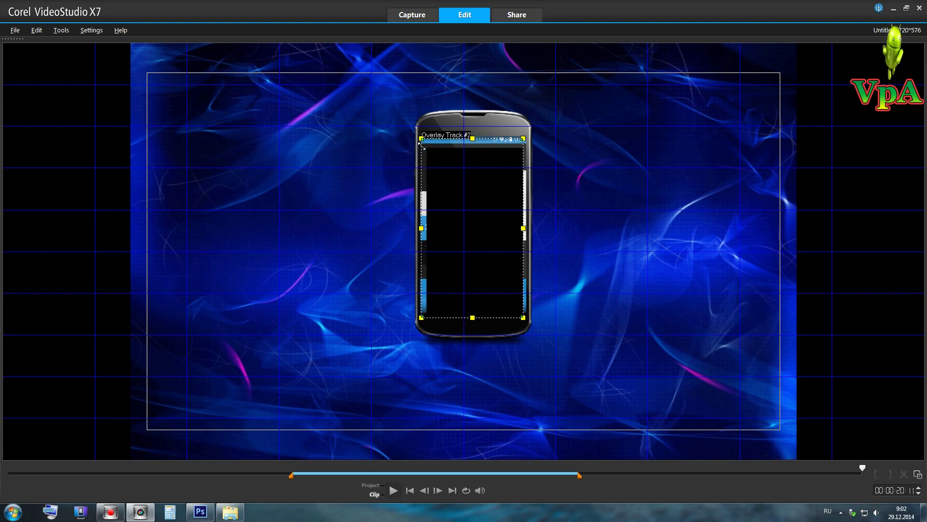
{"action": "left_click_drag", "start_coordinate": [523, 228], "coordinate": [526, 228]}
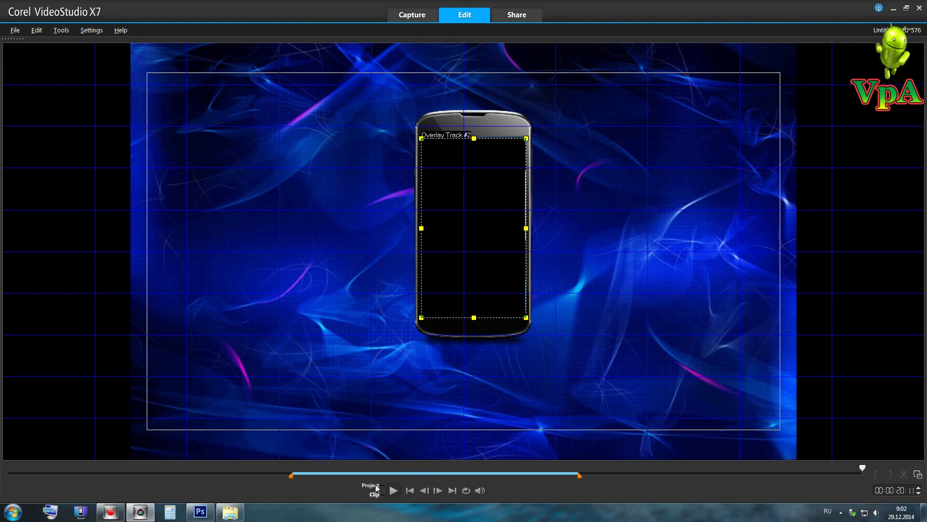
Step: Play the whole project in the enlarged preview to check the recording inside the phone, and restore the normal workspace
{"action": "left_click", "coordinate": [377, 486]}
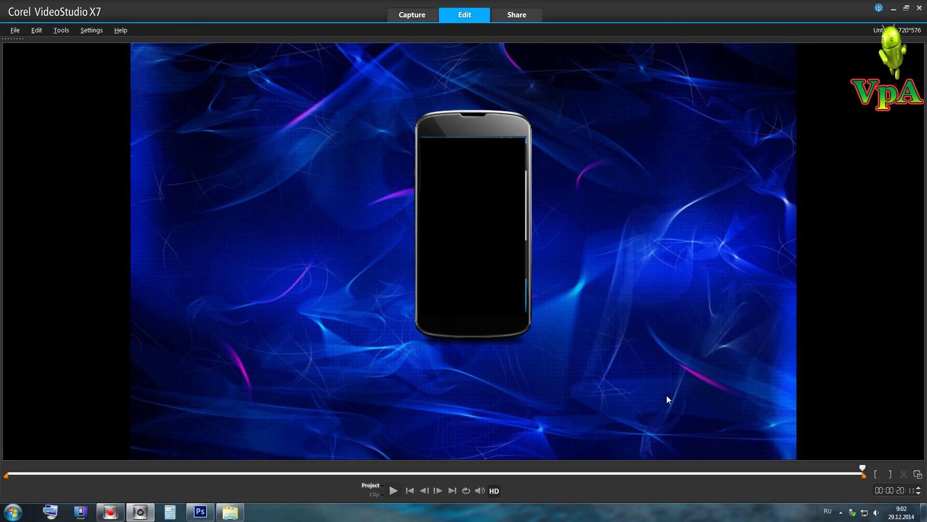
{"action": "left_click", "coordinate": [393, 490]}
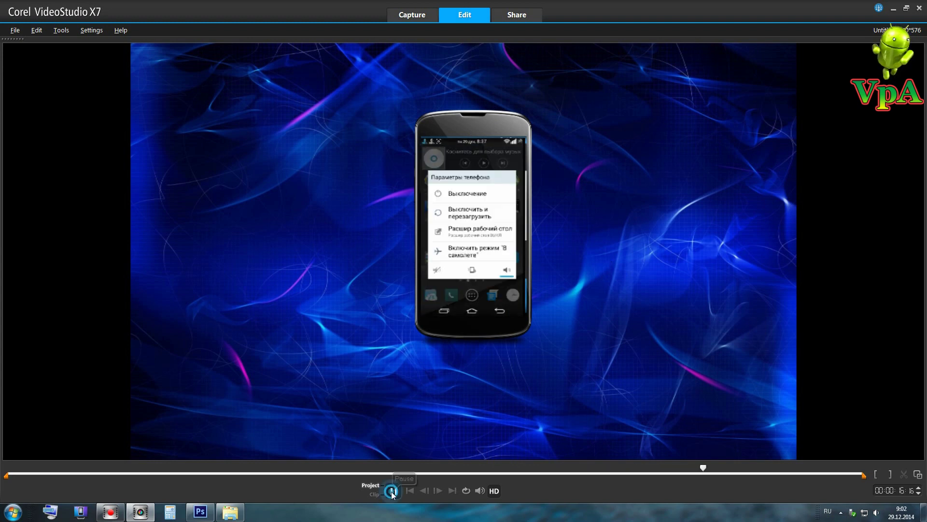
{"action": "left_click", "coordinate": [918, 476]}
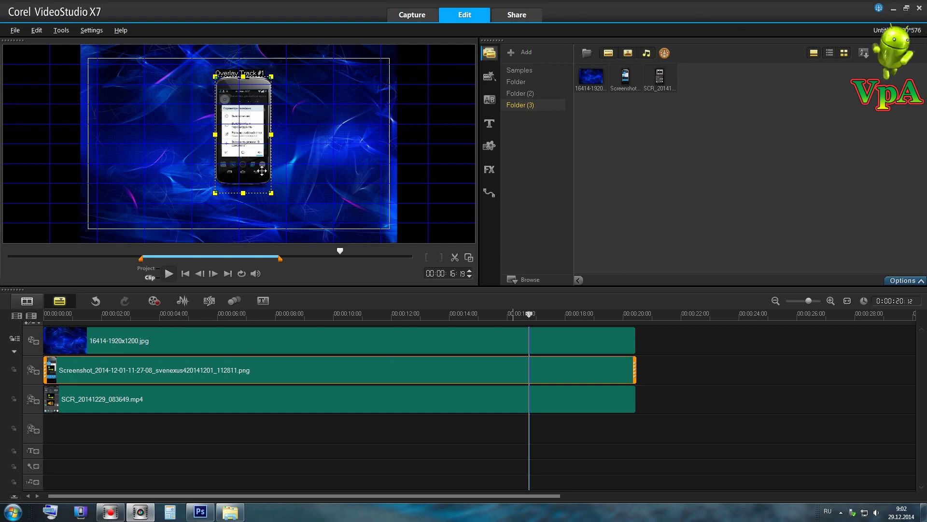
Step: Move the phone frame overlay to the left of the recording, play the project, and restore the program window to a smaller size
{"action": "left_click_drag", "start_coordinate": [252, 143], "coordinate": [168, 142]}
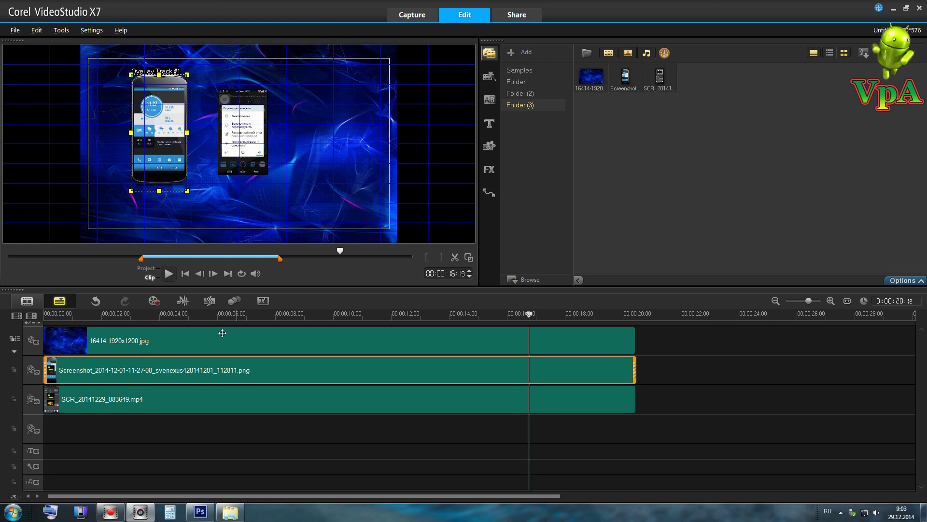
{"action": "left_click", "coordinate": [145, 268]}
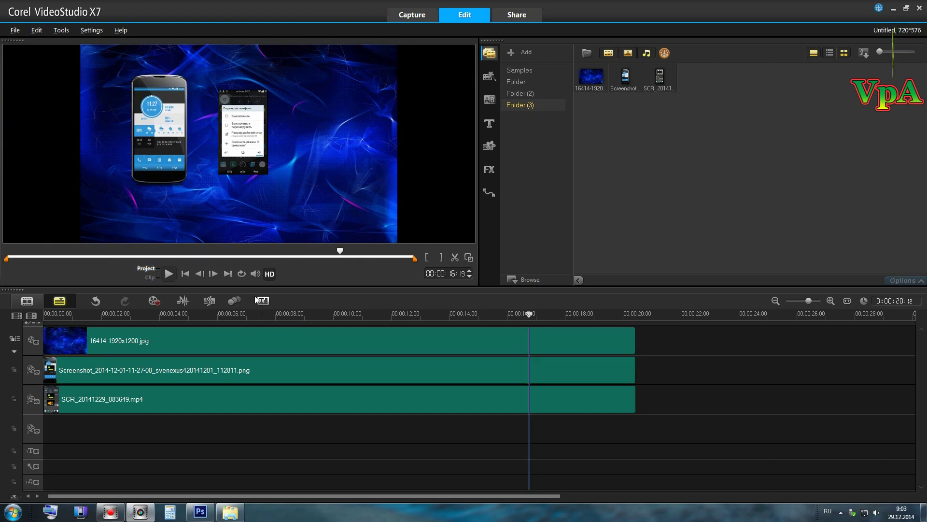
{"action": "left_click", "coordinate": [171, 275]}
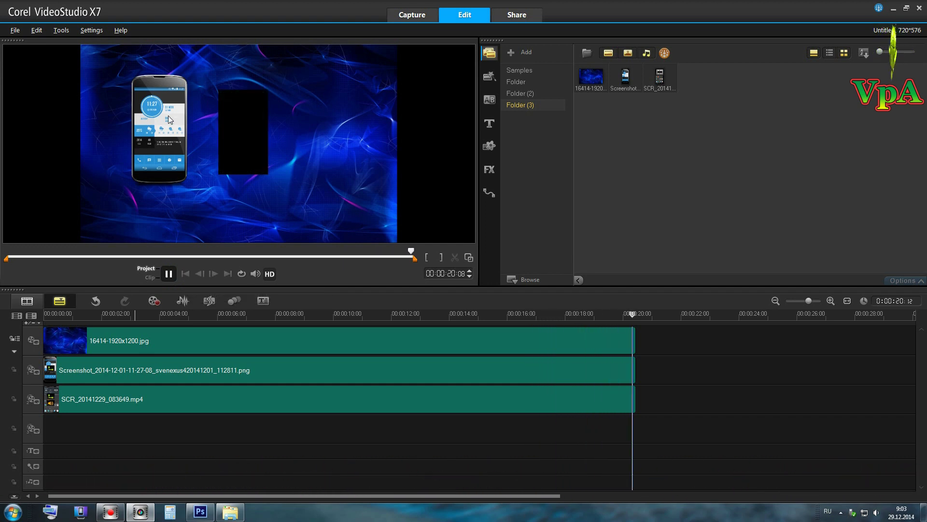
{"action": "left_click", "coordinate": [906, 8]}
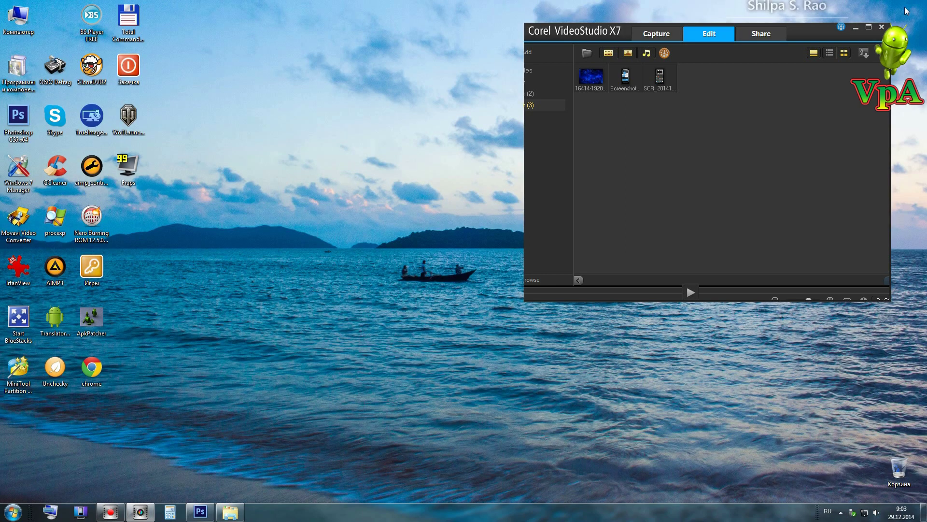